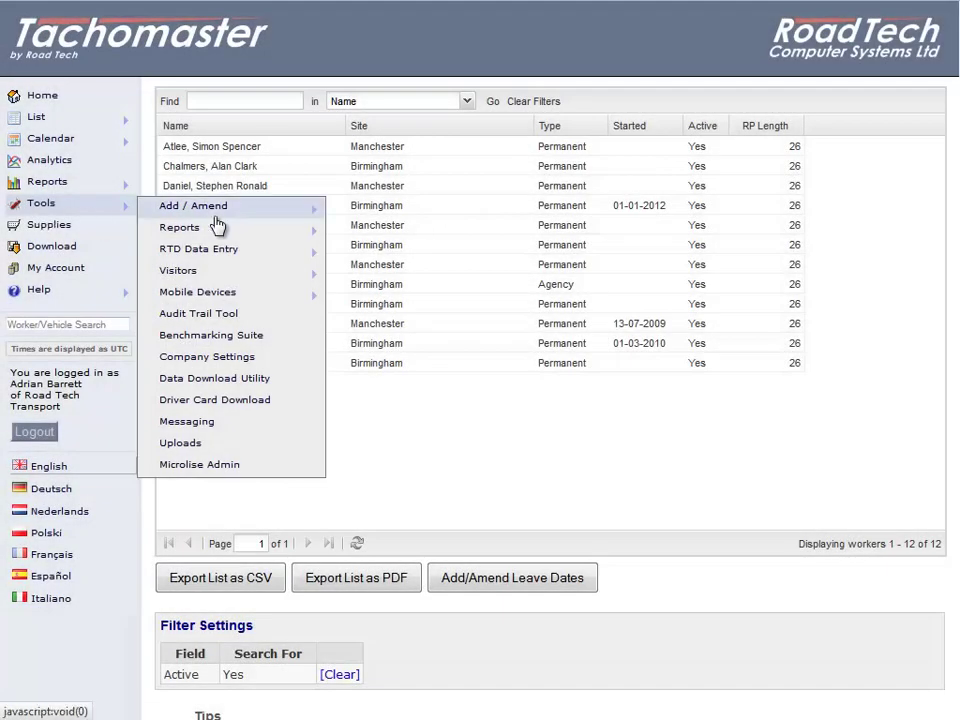
# Open the User Profiles page from the Tools > Add / Amend menu.
pyautogui.moveTo(218, 207)
pyautogui.click(422, 486)
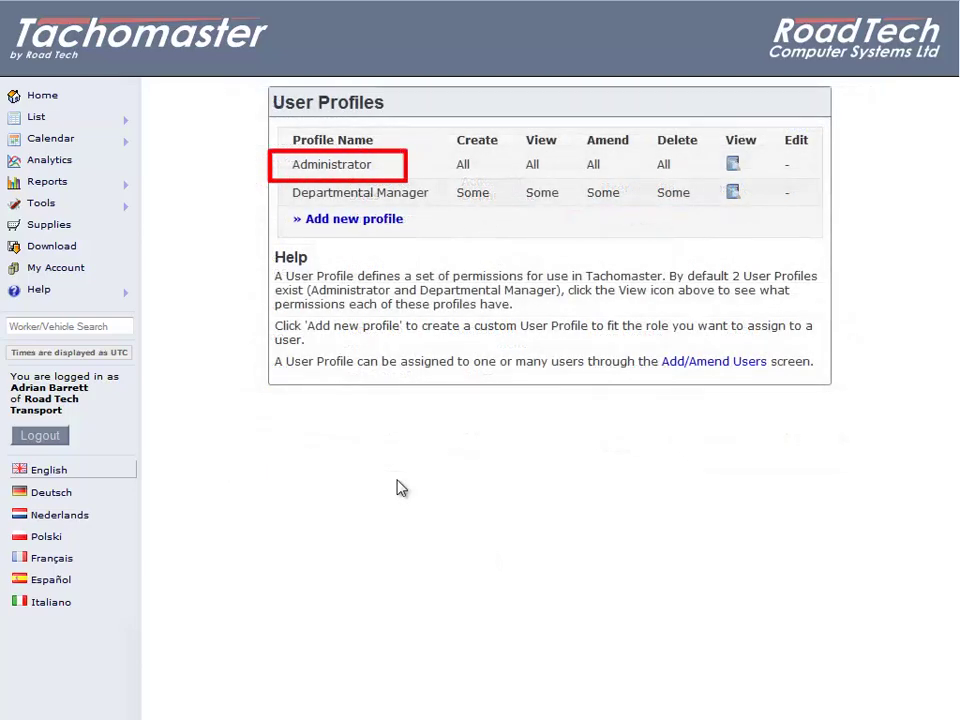
pyautogui.click(734, 166)
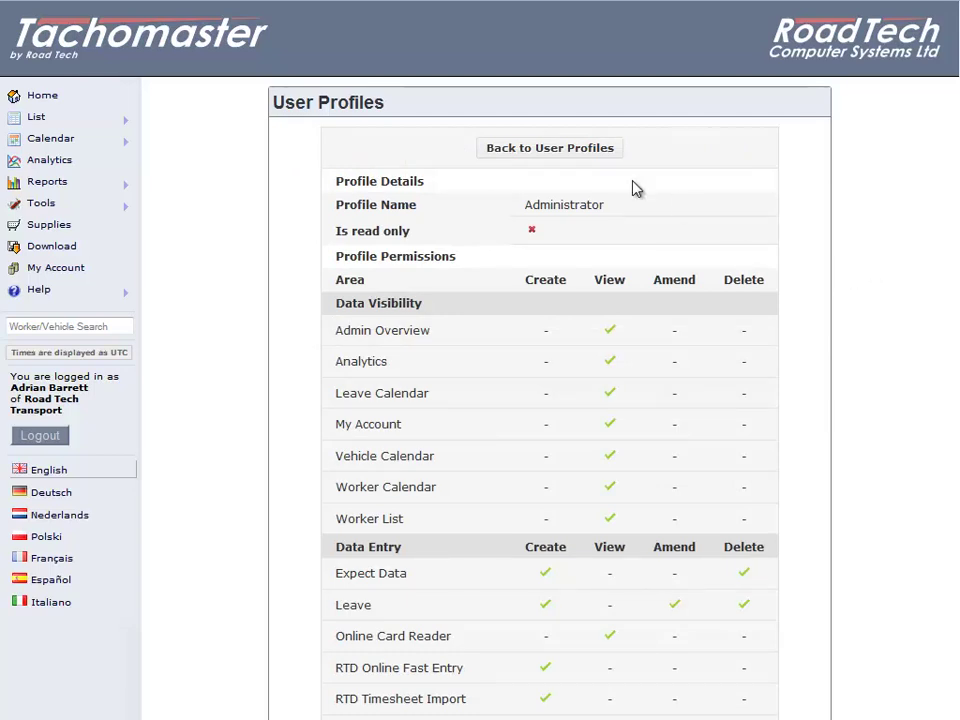
pyautogui.click(567, 149)
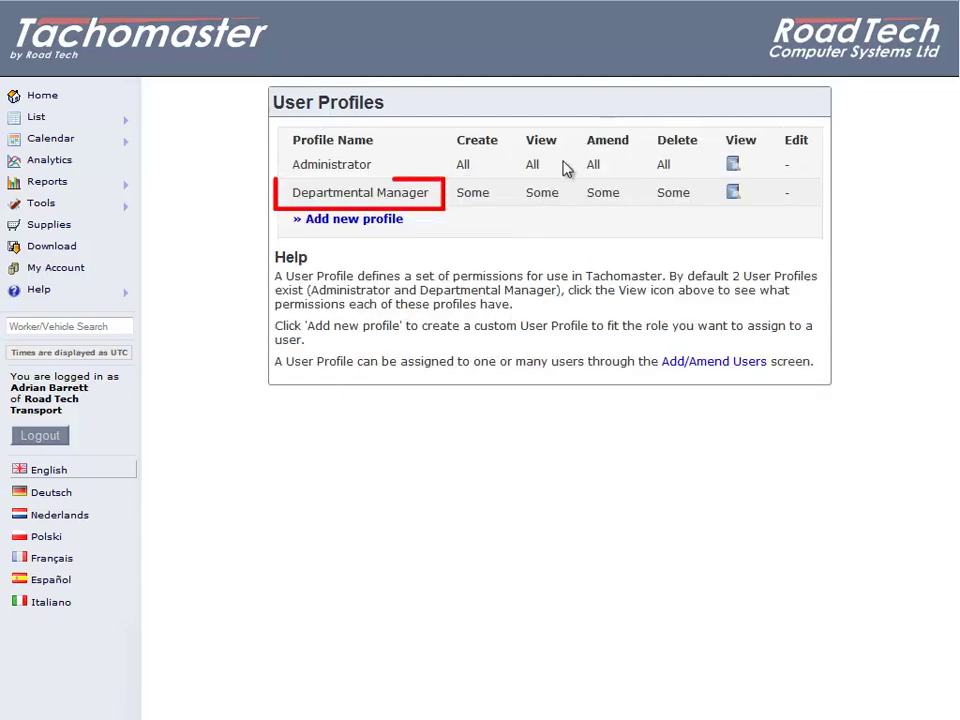
pyautogui.click(733, 193)
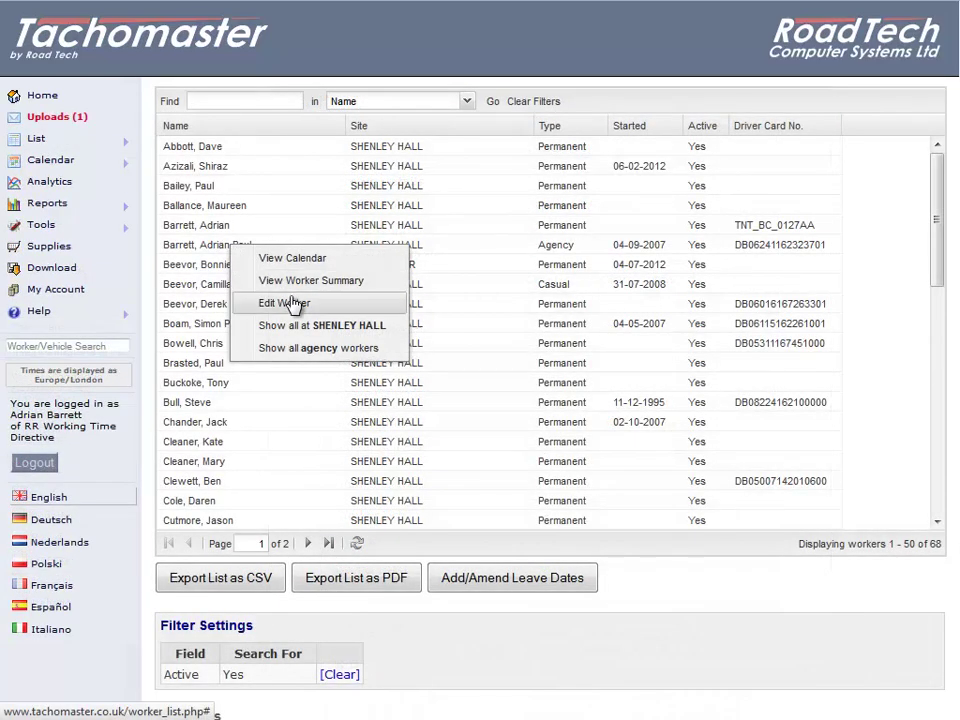
# Edit the worker and scroll to Login Information to read the User ID and PIN.
pyautogui.click(293, 304)
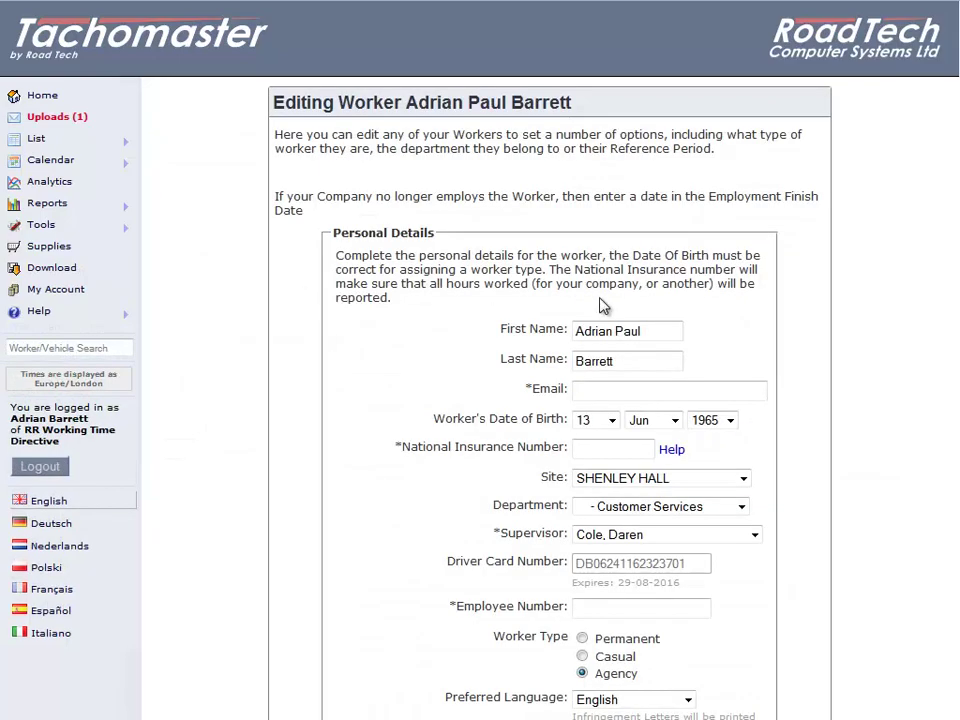
pyautogui.scroll(-10, 951, 189)
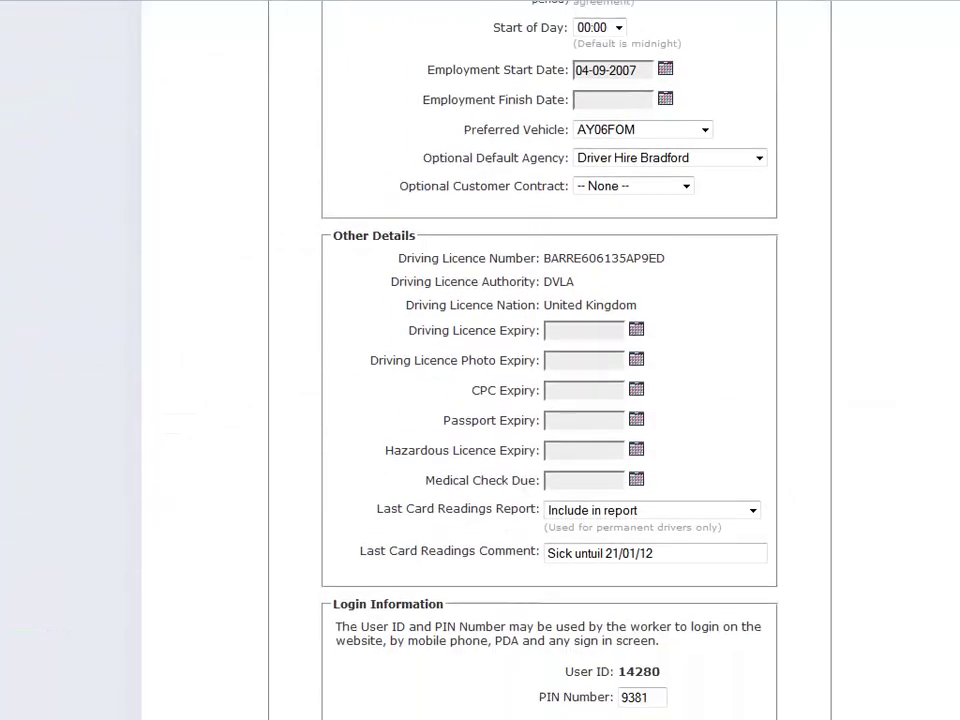
pyautogui.scroll(-4, 480, 360)
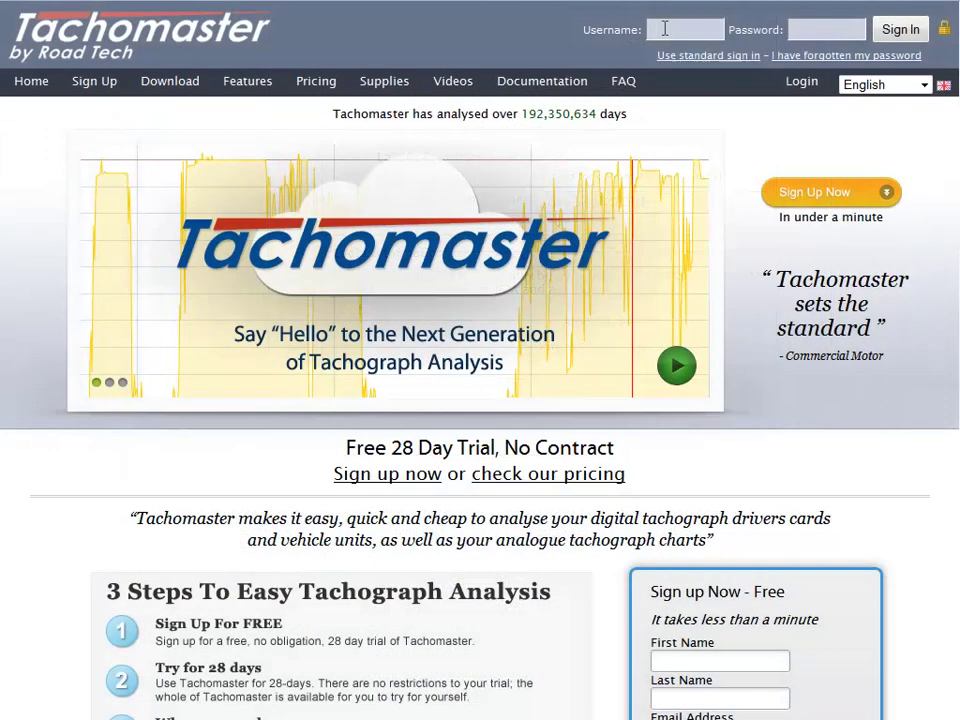
# Sign in as the driver using the saved User ID and PIN.
pyautogui.click(660, 30)
pyautogui.click(668, 55)
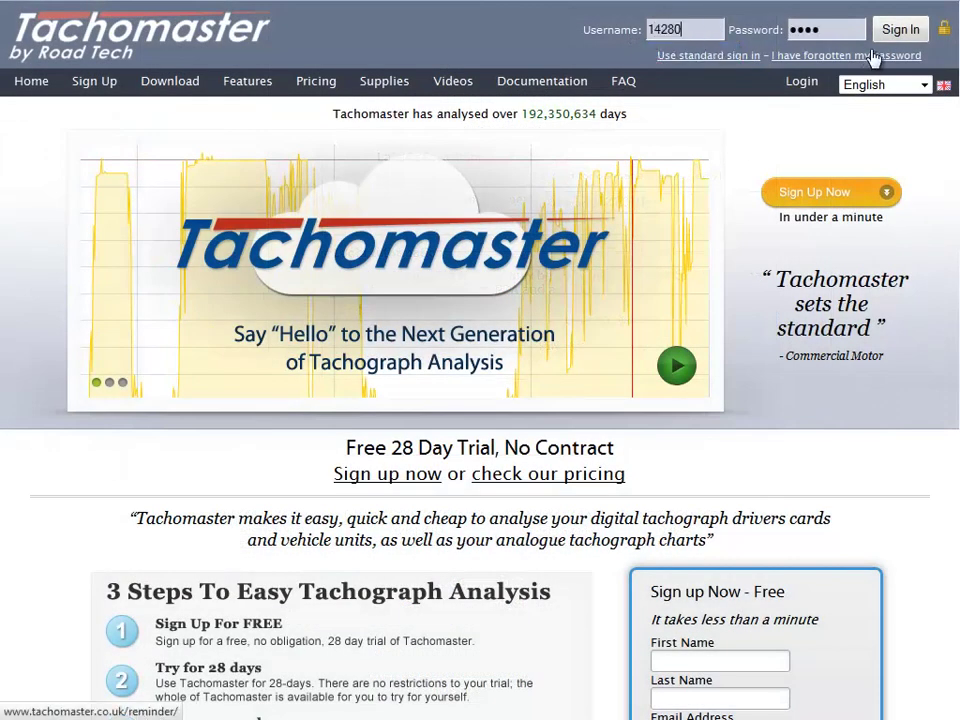
pyautogui.click(900, 29)
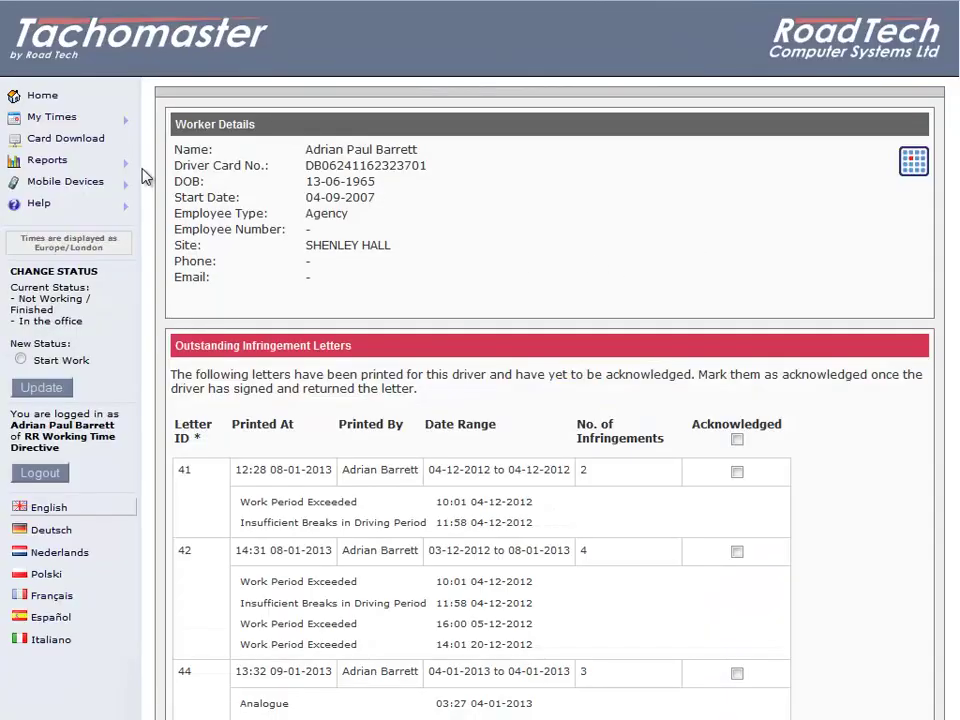
# View the driver's working-times calendar under My Times, switching between the WTD and Rest tabs.
pyautogui.moveTo(64, 120)
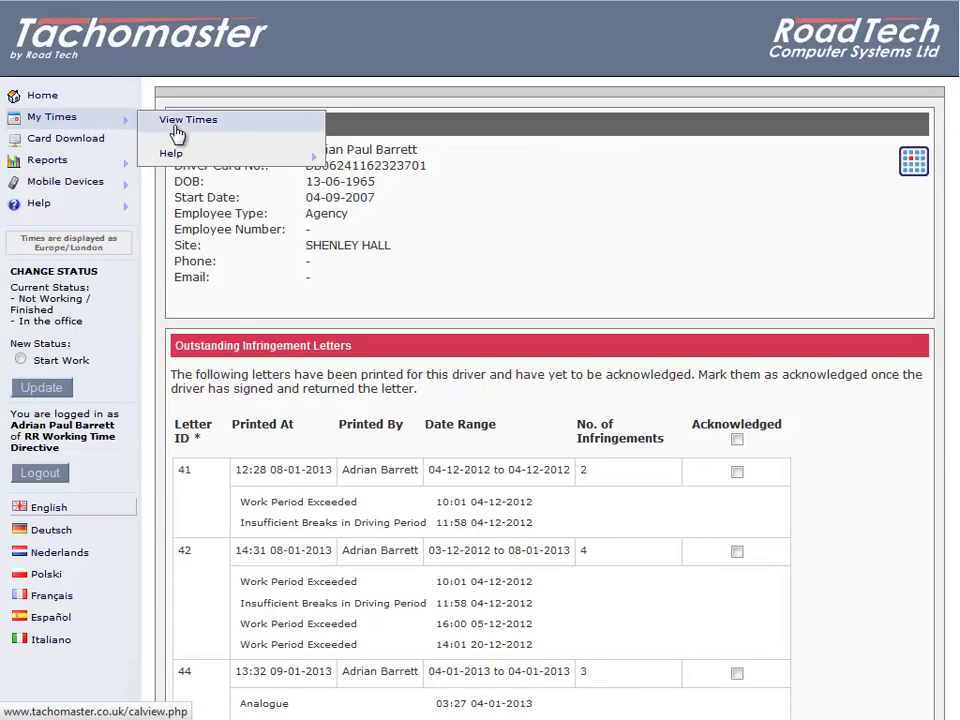
pyautogui.click(176, 122)
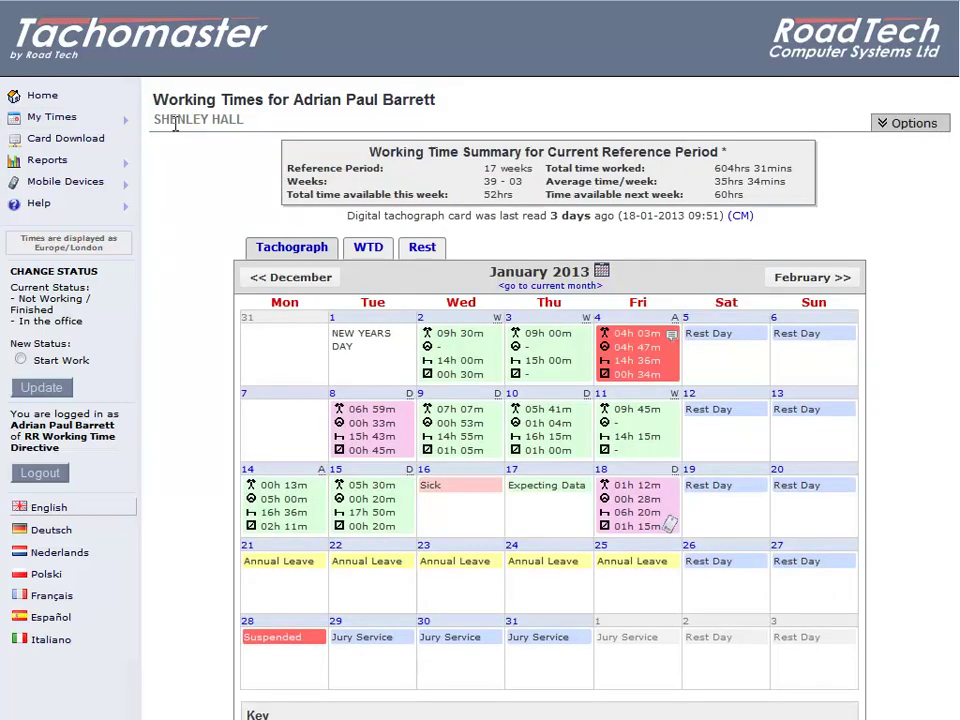
pyautogui.click(378, 248)
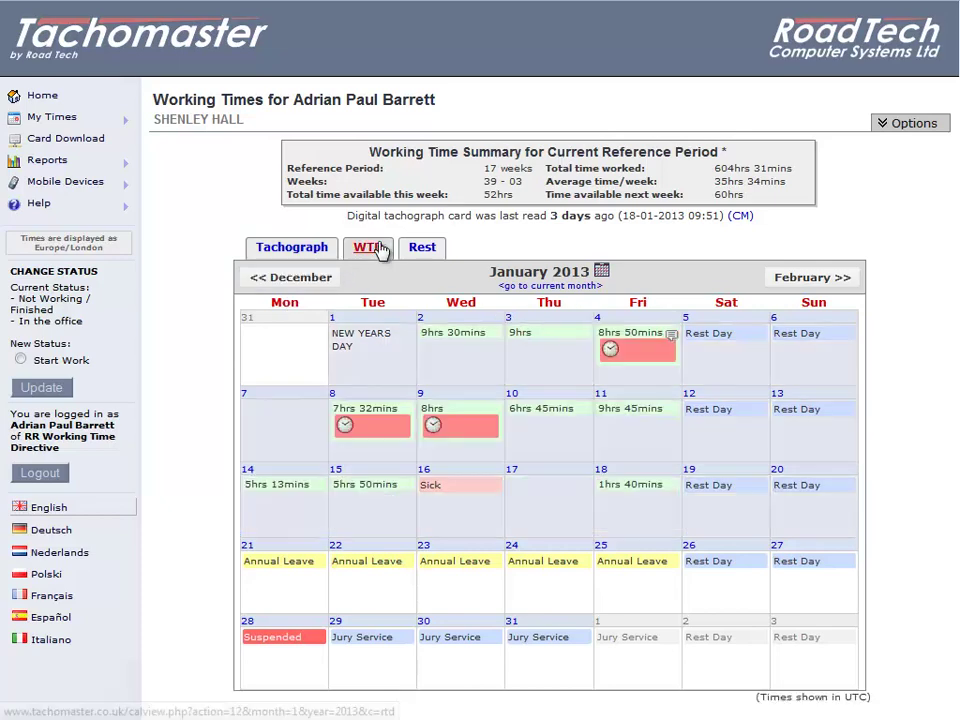
pyautogui.click(422, 248)
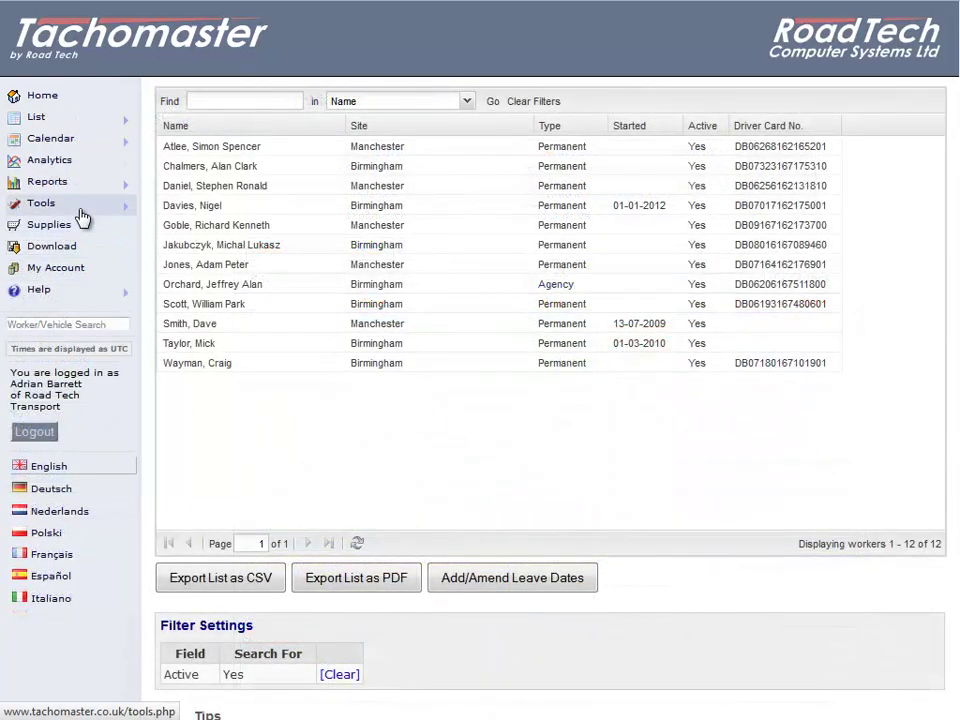
# Go back to the User Profiles page via Tools > Add / Amend.
pyautogui.moveTo(81, 212)
pyautogui.moveTo(201, 214)
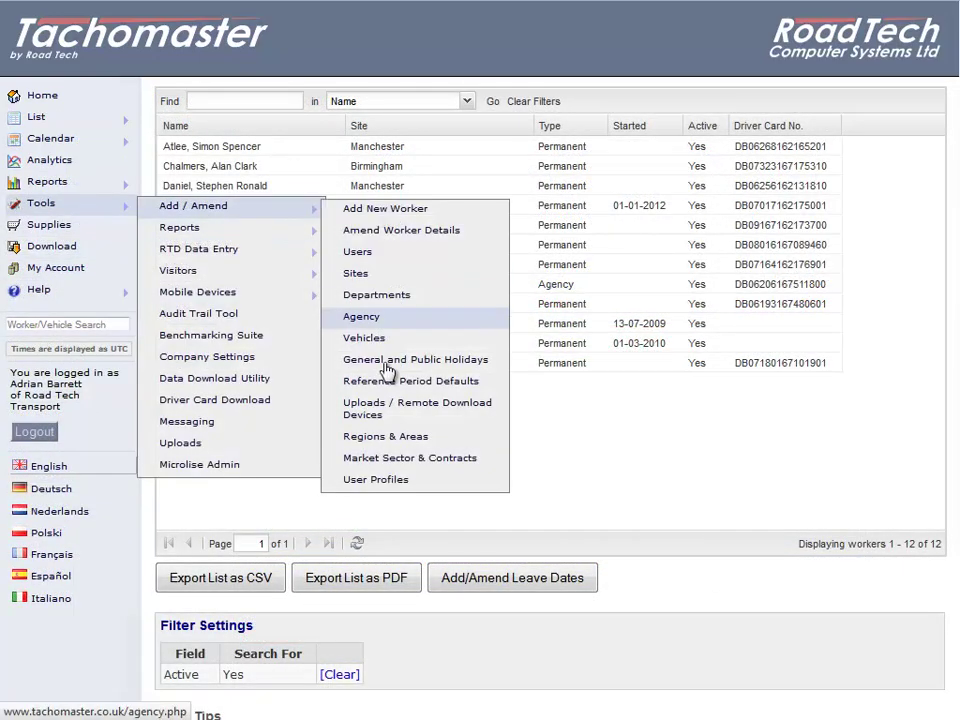
pyautogui.click(376, 480)
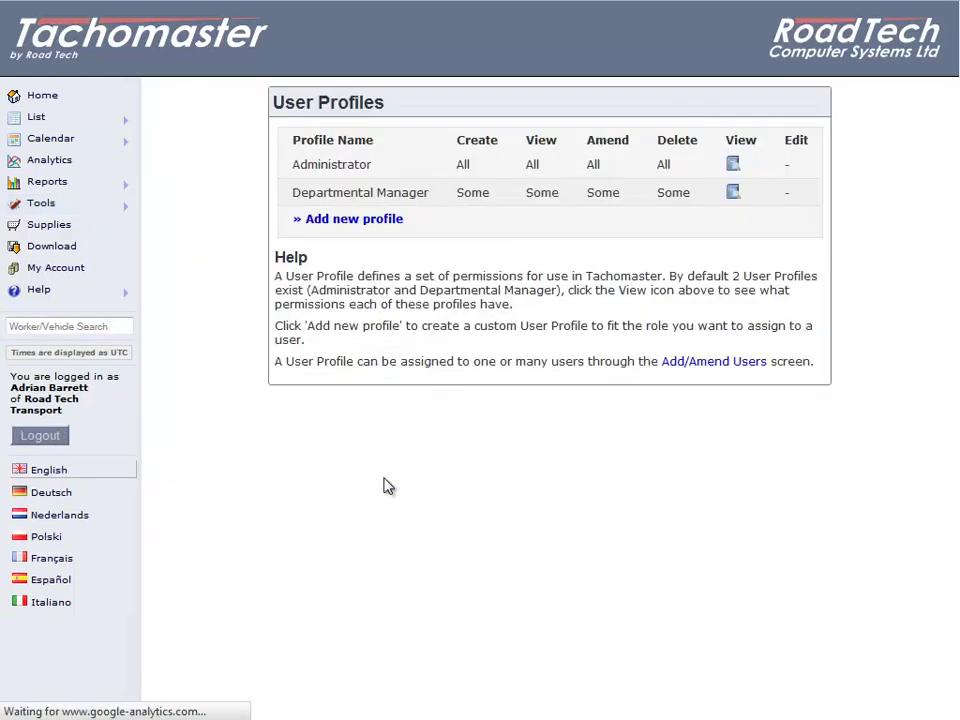
# Add a new profile named 'Traffic Manager', leaving Is read only unticked.
pyautogui.click(339, 228)
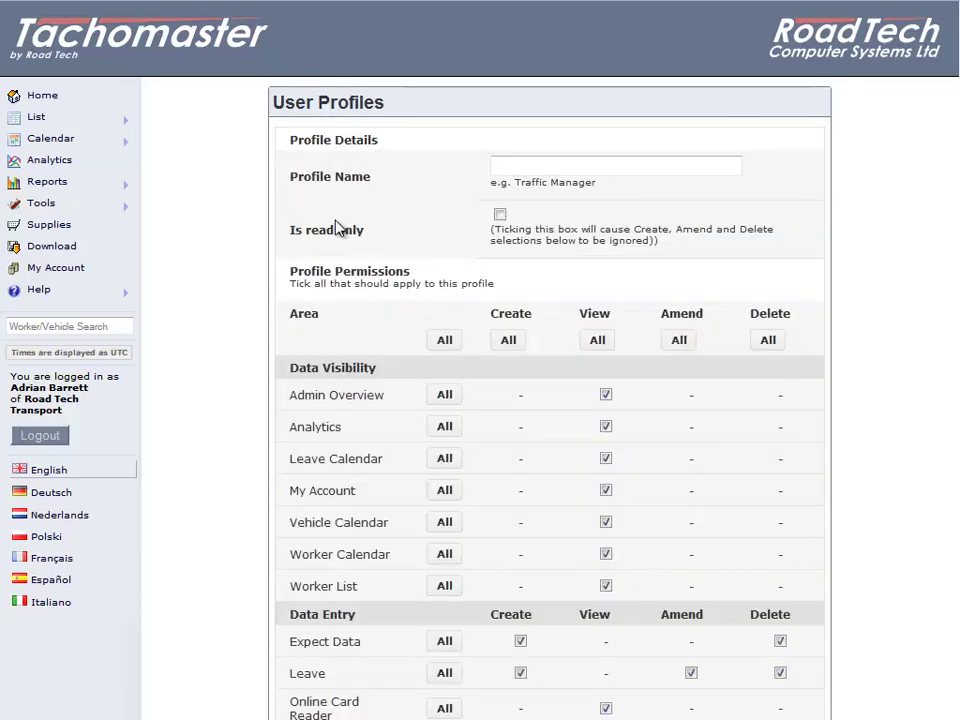
pyautogui.click(570, 167)
pyautogui.write('tr')
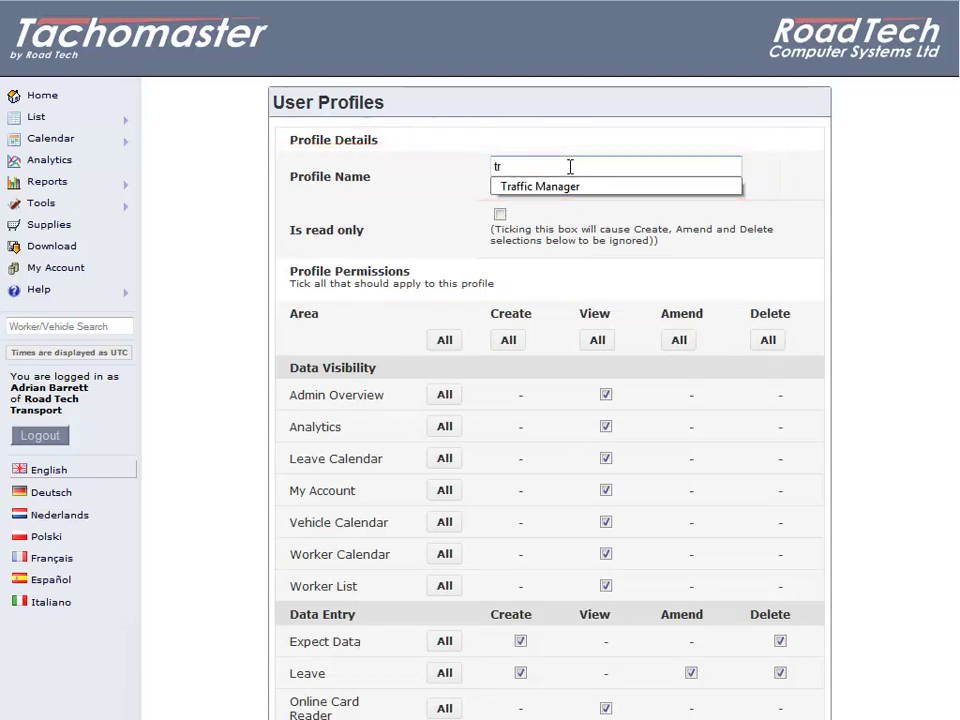
pyautogui.click(545, 187)
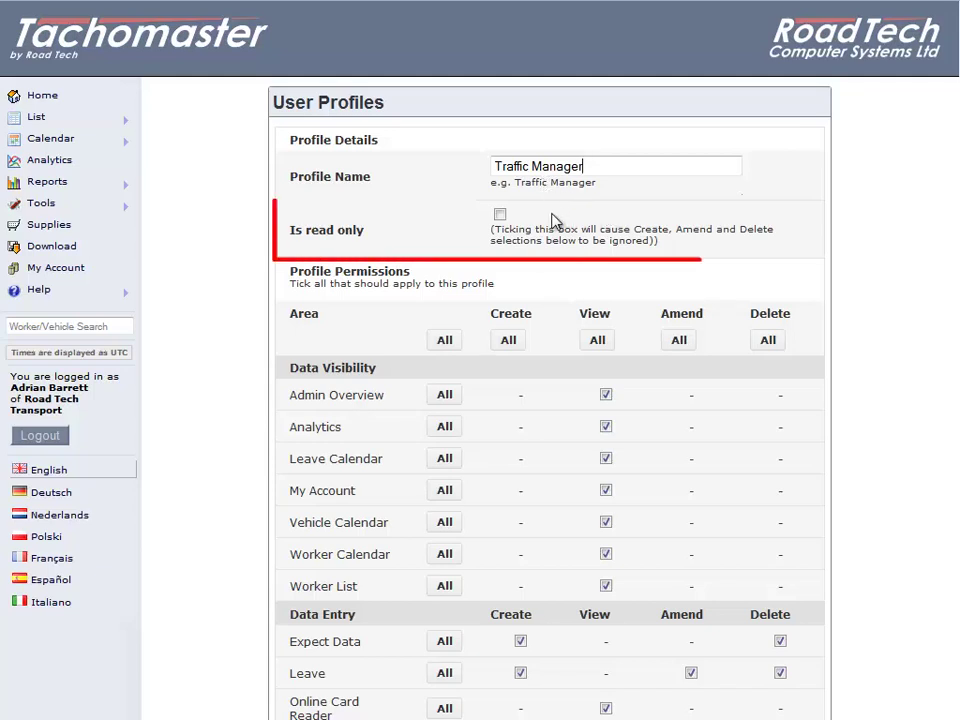
pyautogui.click(500, 215)
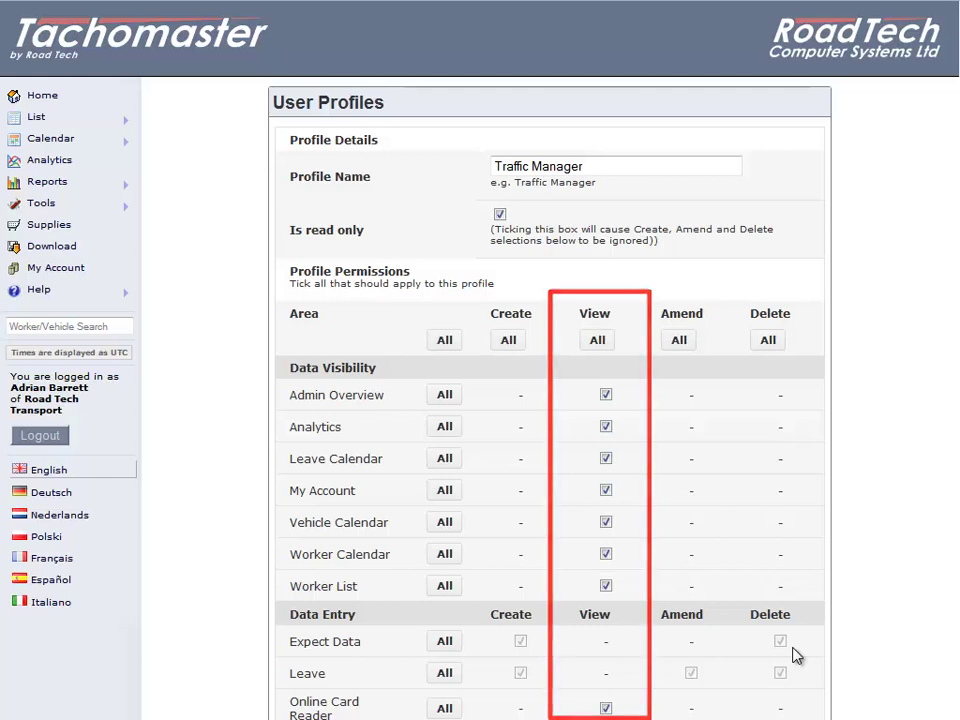
pyautogui.click(500, 214)
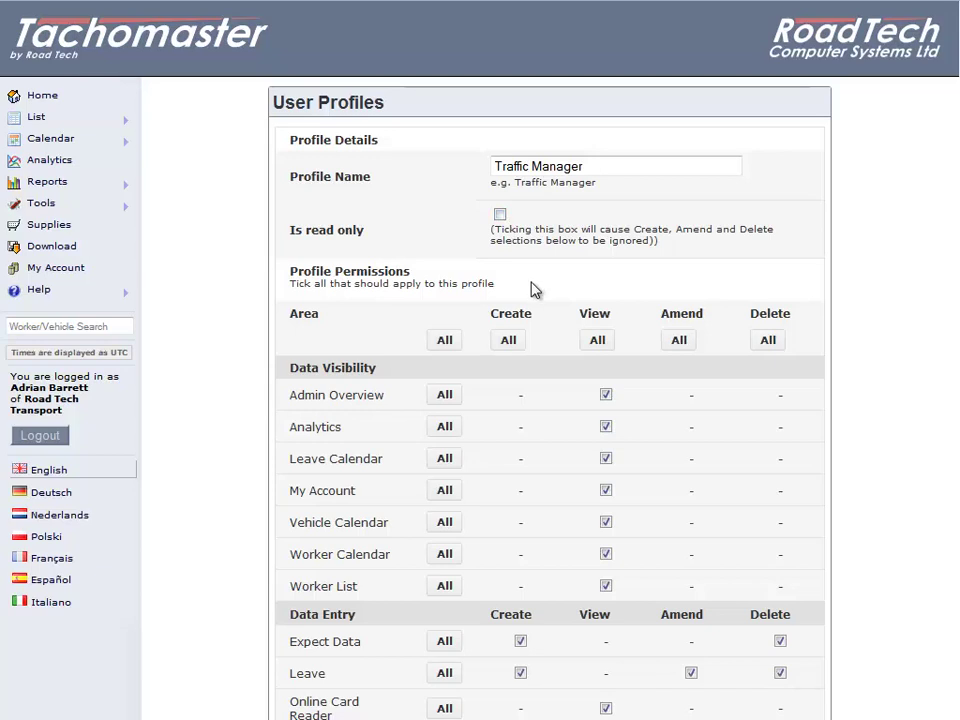
# Remove Create, Amend and Delete rights for Workers and Vehicles, then save the profile.
pyautogui.scroll(-5, 531, 289)
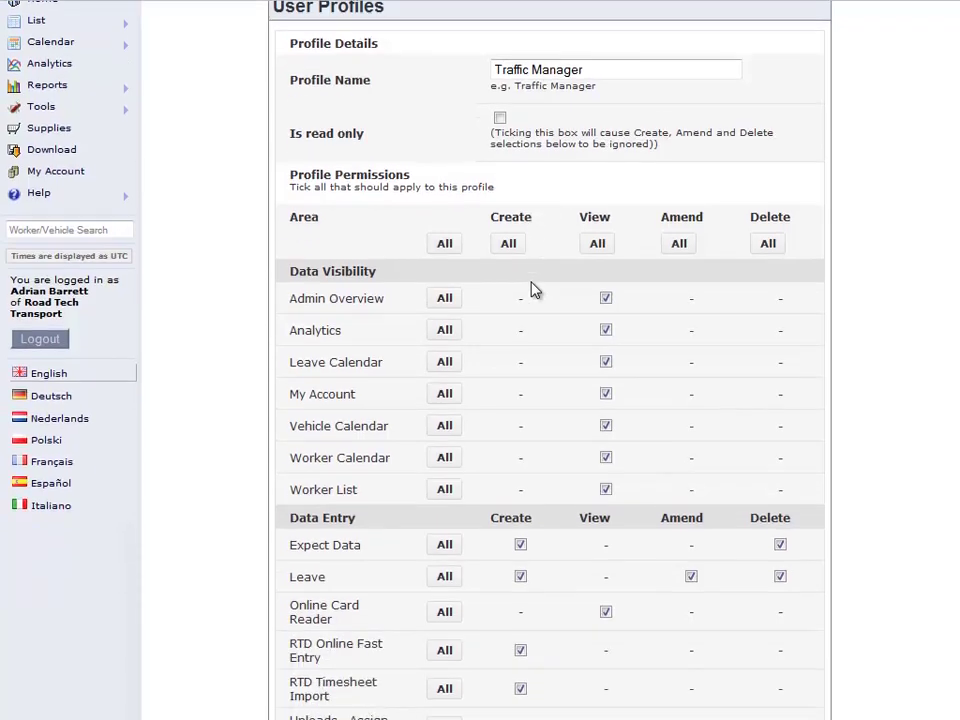
pyautogui.scroll(-10, 531, 289)
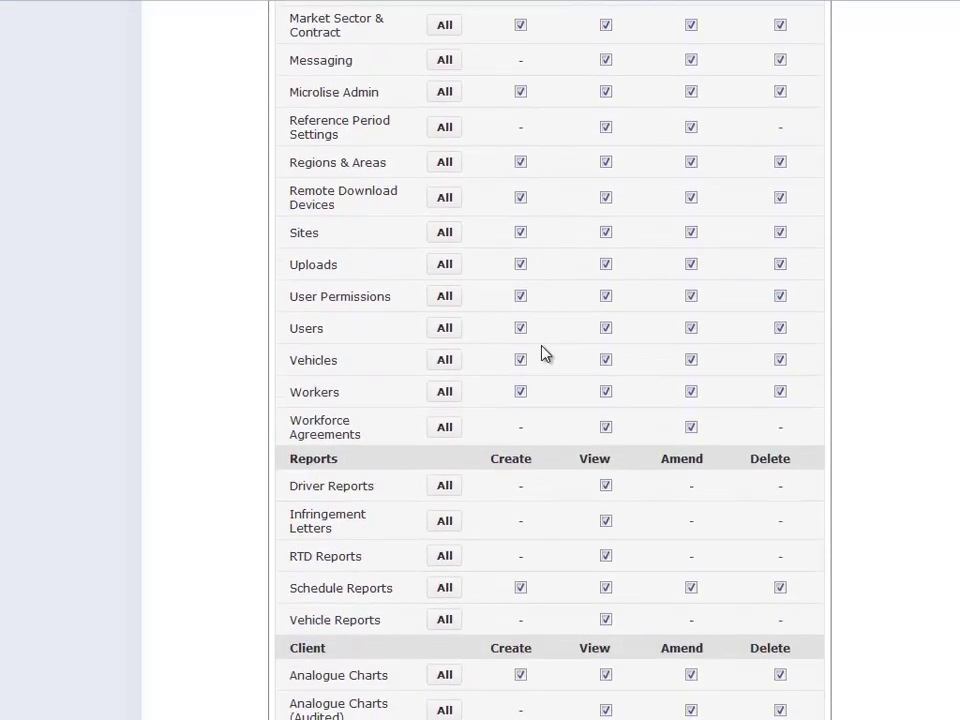
pyautogui.click(520, 391)
pyautogui.click(690, 391)
pyautogui.click(780, 391)
pyautogui.click(780, 360)
pyautogui.click(690, 360)
pyautogui.click(520, 360)
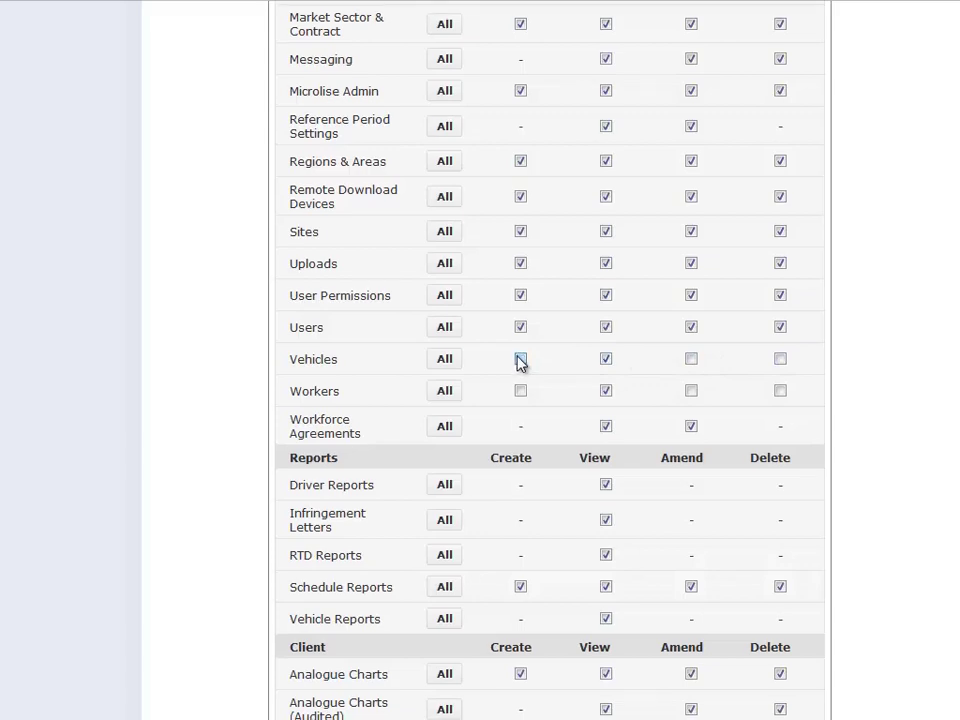
pyautogui.scroll(-4, 520, 363)
pyautogui.click(527, 411)
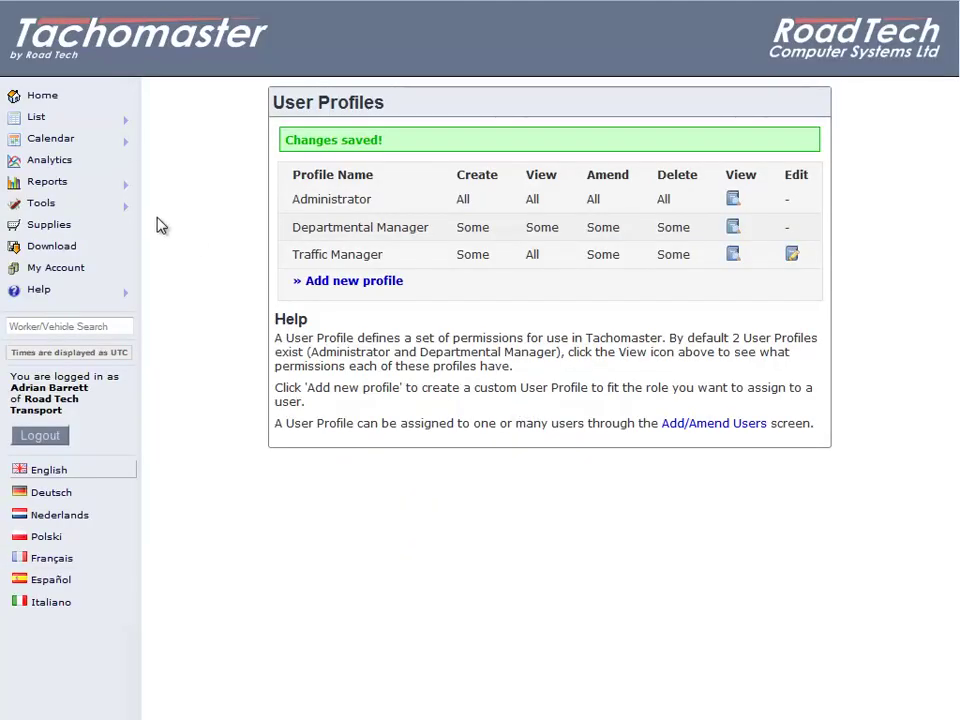
# Open the Users list from Tools > Add / Amend.
pyautogui.moveTo(122, 208)
pyautogui.moveTo(180, 213)
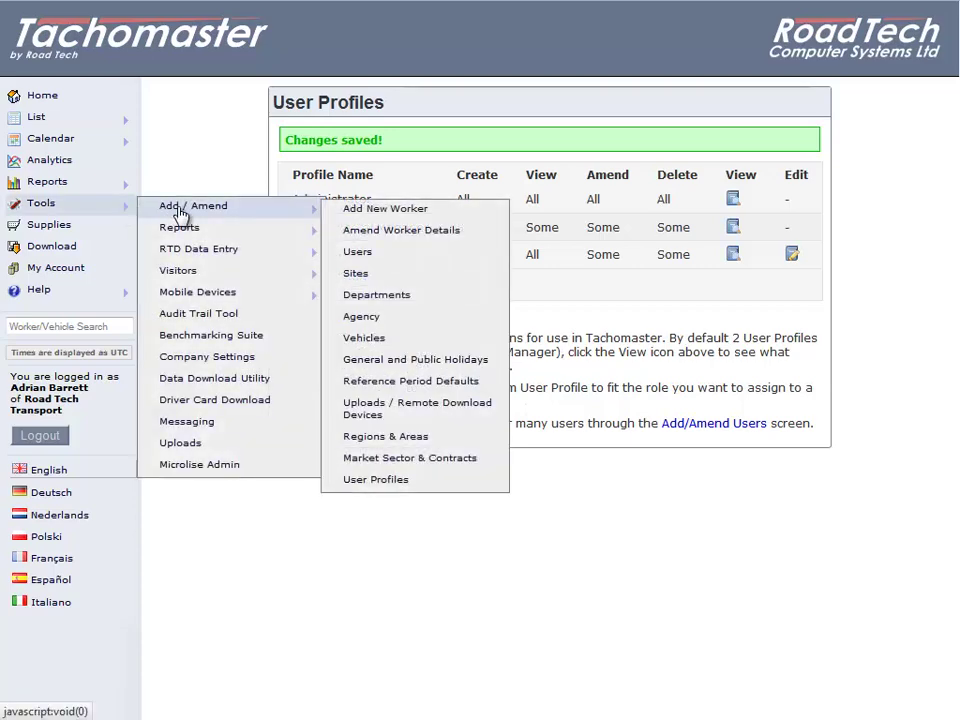
pyautogui.click(362, 258)
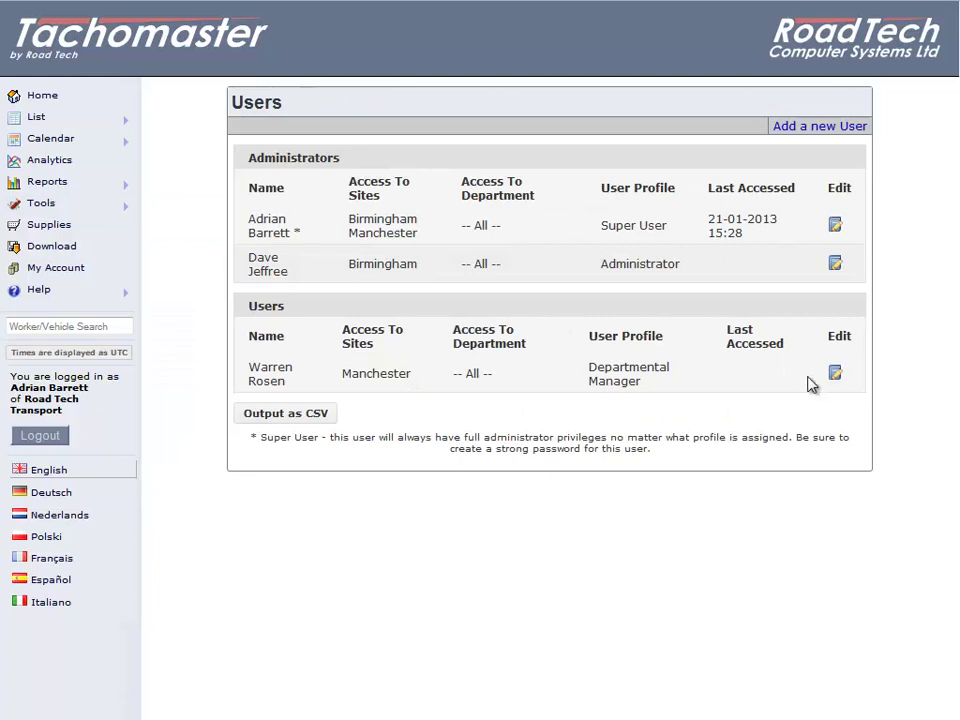
# Change the Manchester manager user's profile from Departmental Manager to Traffic Manager.
pyautogui.click(835, 374)
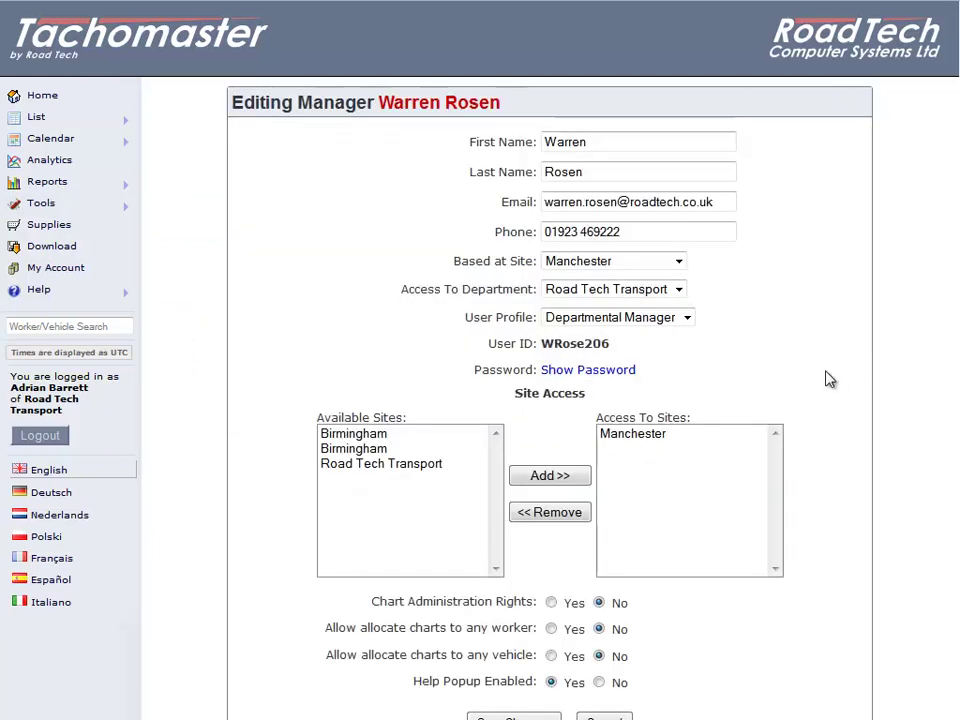
pyautogui.click(684, 318)
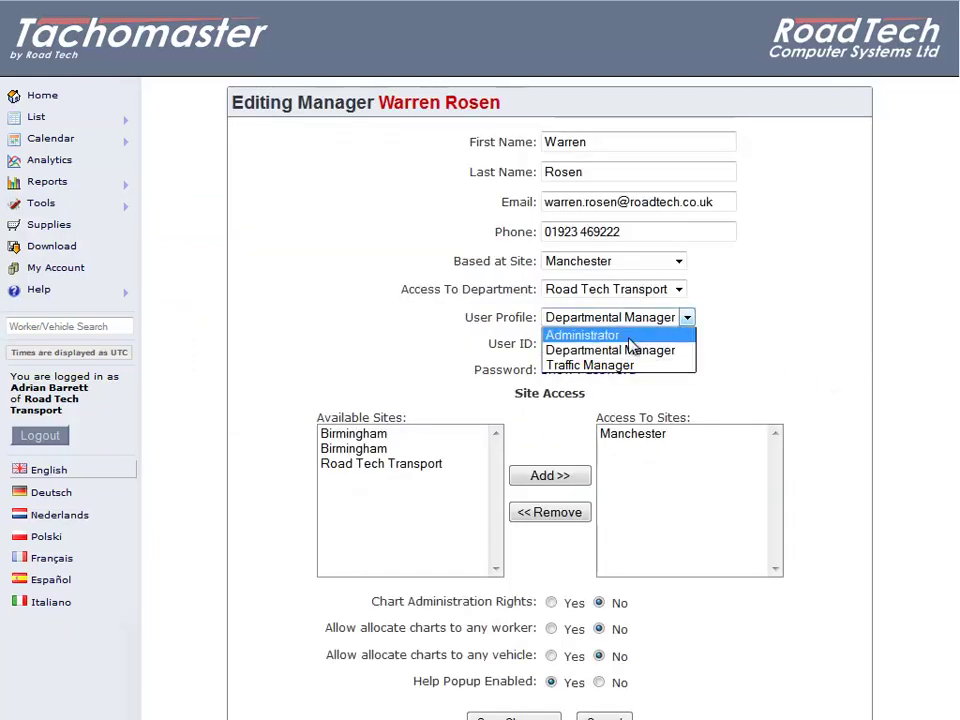
pyautogui.click(593, 366)
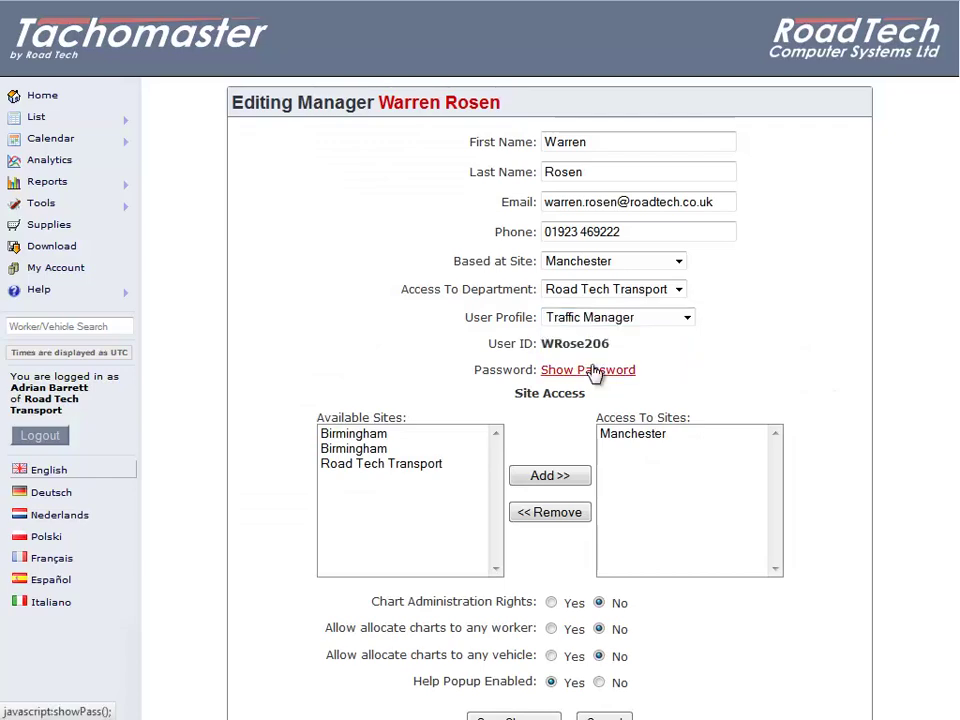
pyautogui.scroll(-1, 593, 372)
pyautogui.scroll(-1, 594, 372)
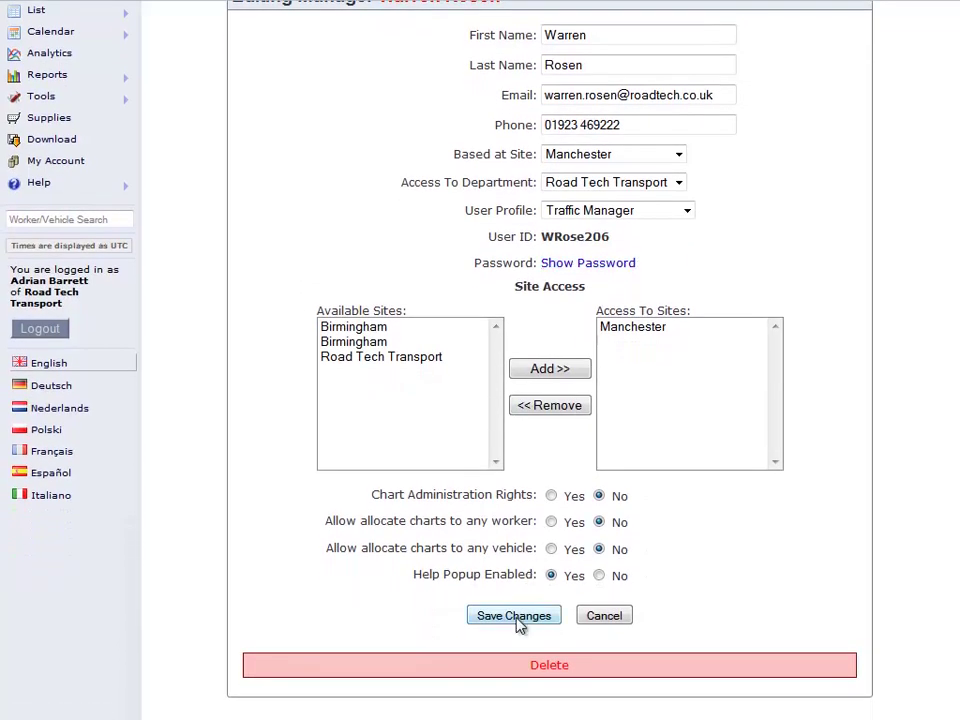